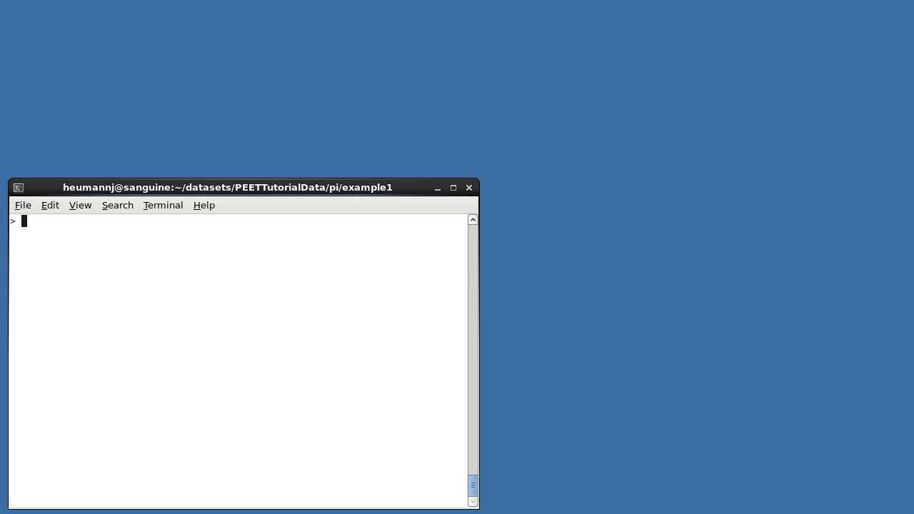
Open the pi.epe project in eTomo from the terminal and review its setup parameters down to the initial motive list.
type("etomo pi.epe")
key("Return")
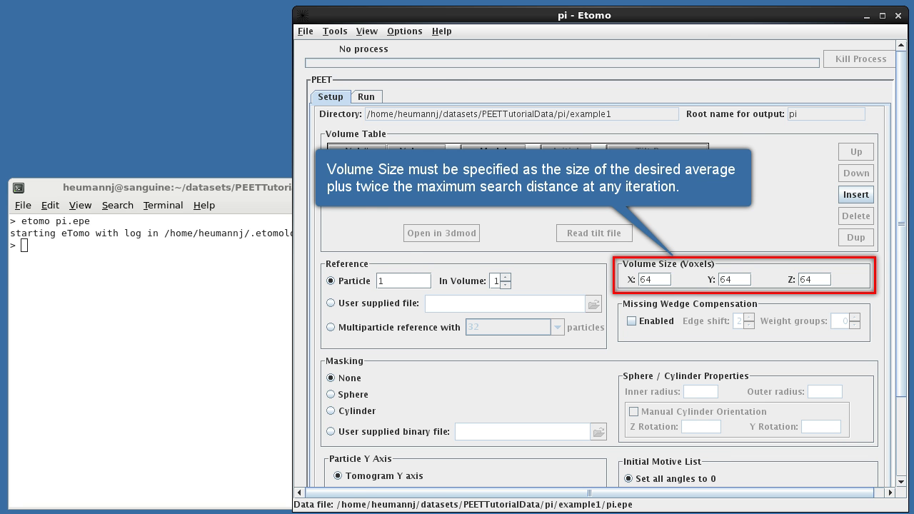
scroll(600, 285, "down", 3)
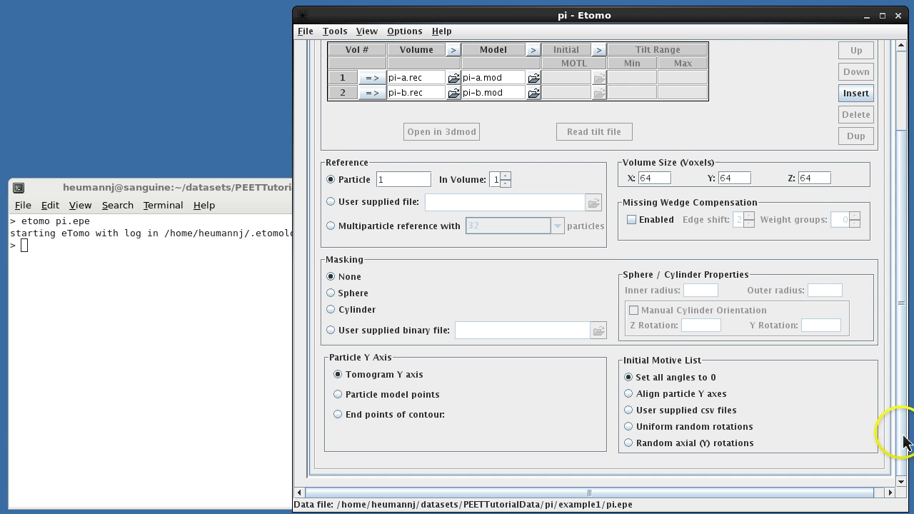
scroll(892, 435, "up", 3)
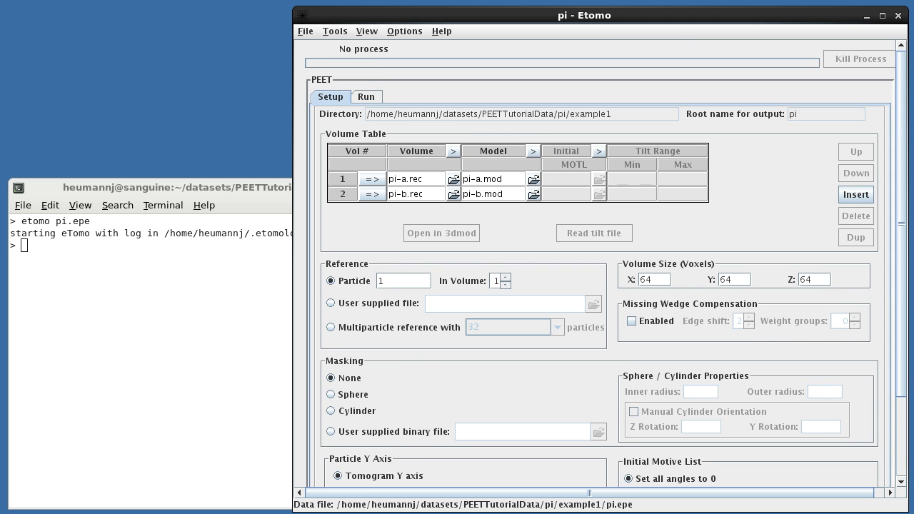
Review the project's iteration table and optional features, and start the PEET alignment run.
left_click(365, 98)
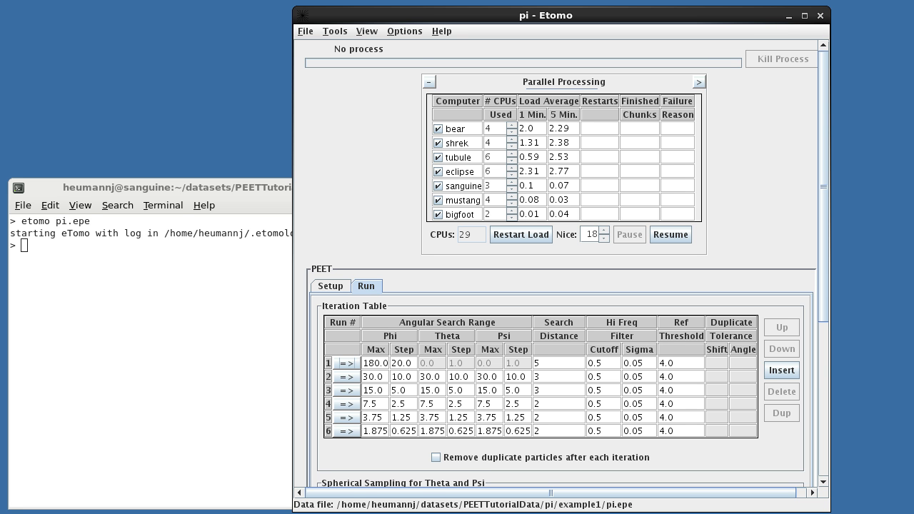
scroll(819, 351, "down", 10)
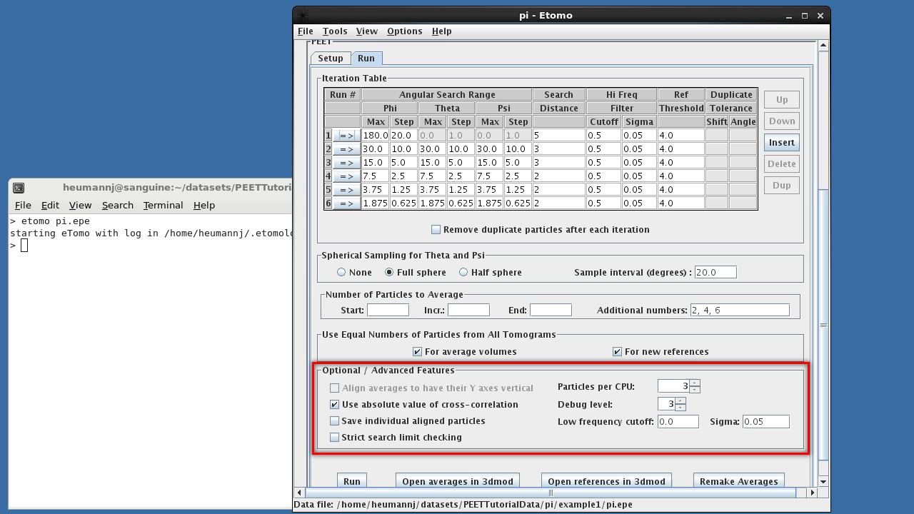
scroll(564, 264, "down", 2)
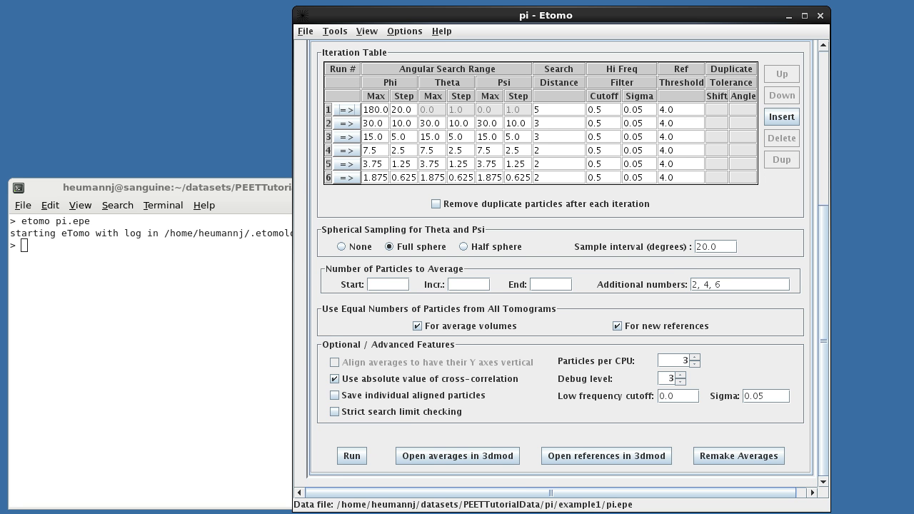
left_click(352, 455)
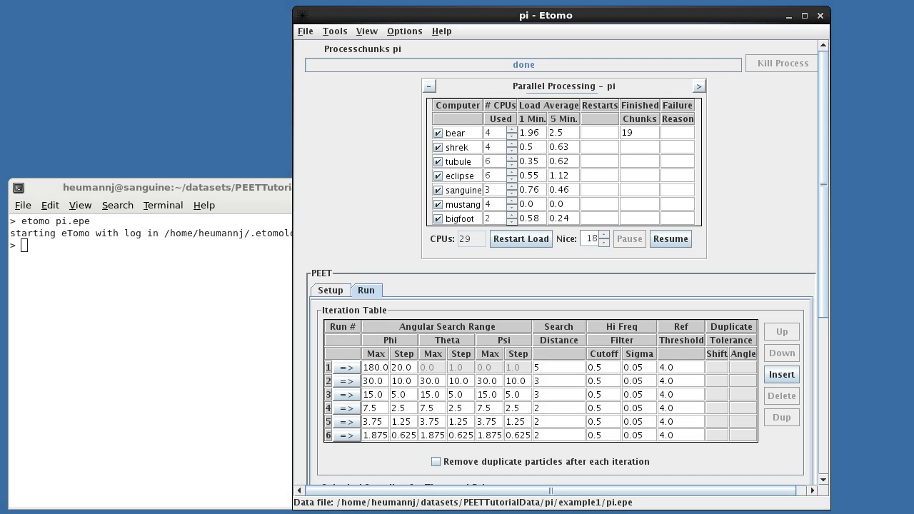
Open the resulting averages in 3dmod, advance to pi_AvgVol_6P6.mrc and rotate its 3D model view.
scroll(811, 385, "down", 5)
left_click(491, 454)
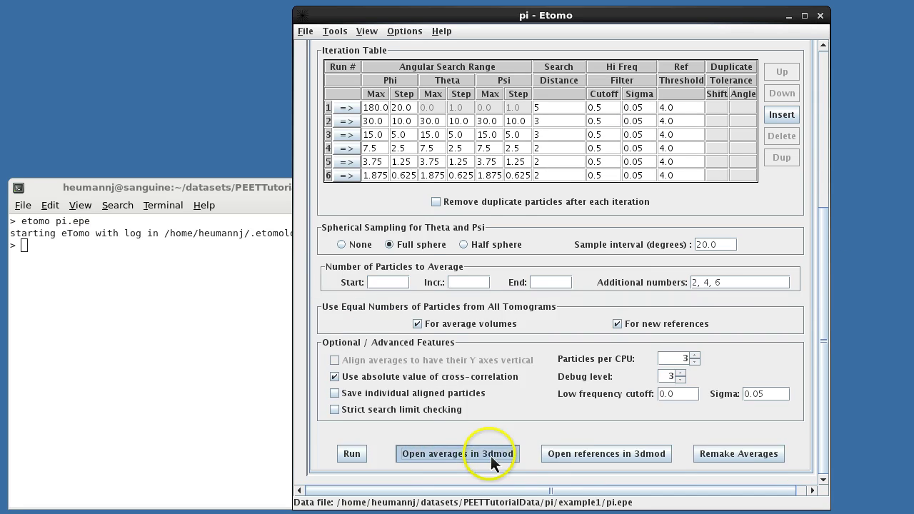
left_click(521, 331)
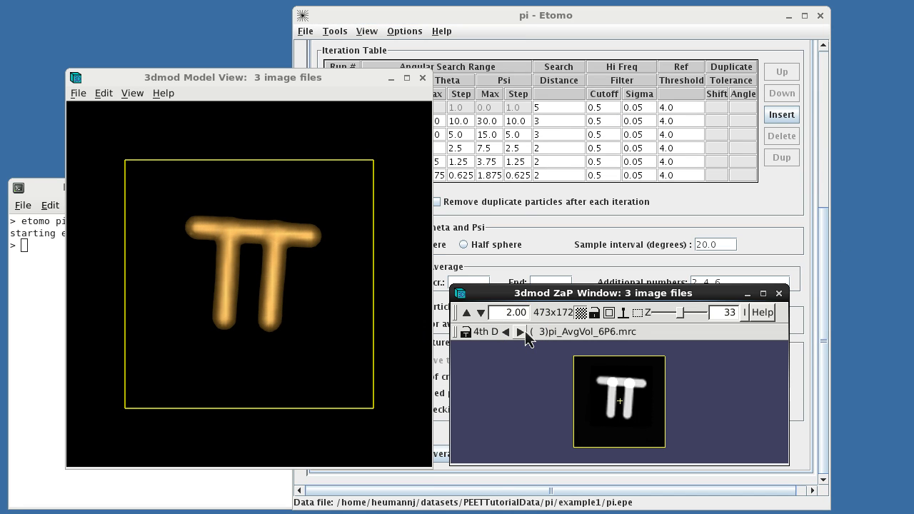
left_click(248, 326)
left_click_drag(247, 325, 264, 231)
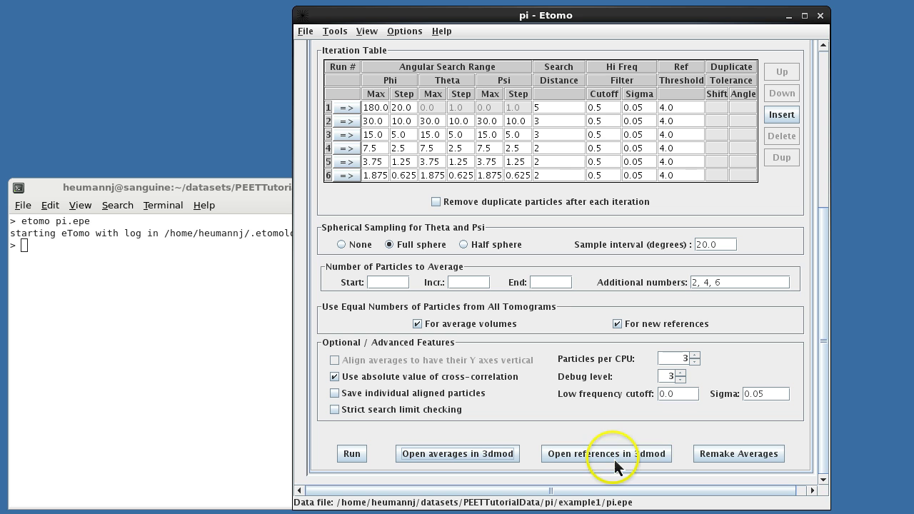
Open the references in 3dmod and advance from pi_Ref1.mrc to pi_Ref3.mrc.
left_click(615, 455)
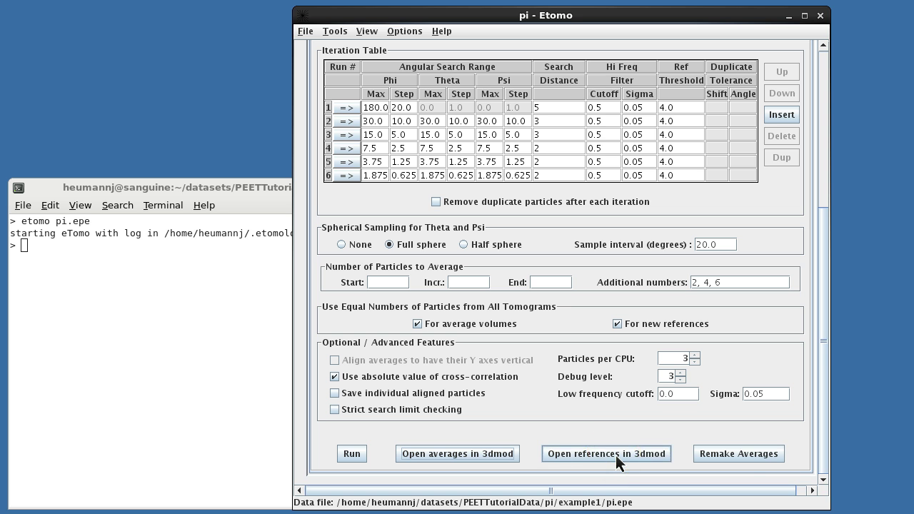
left_click(615, 455)
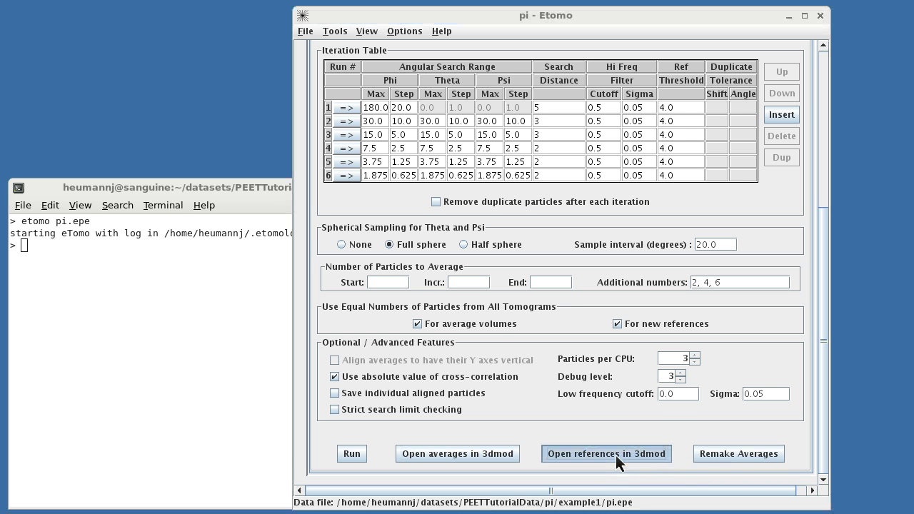
left_click(462, 361)
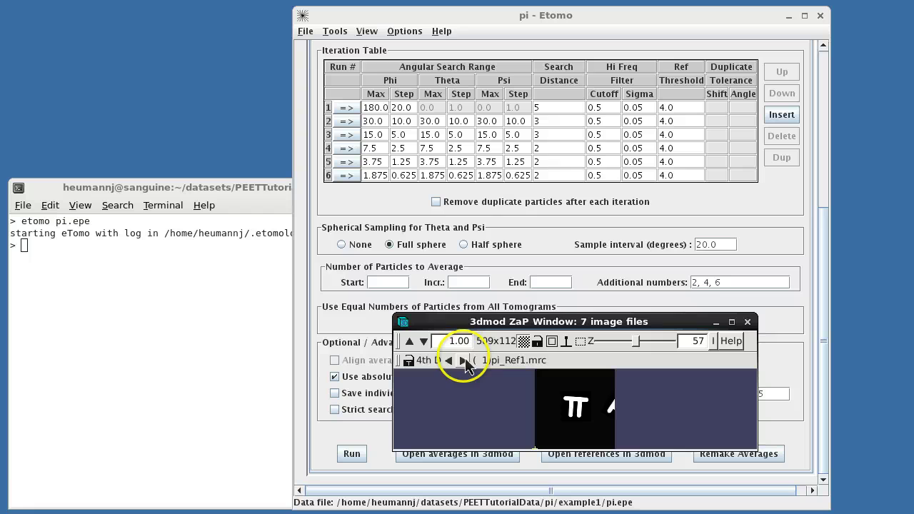
left_click(462, 361)
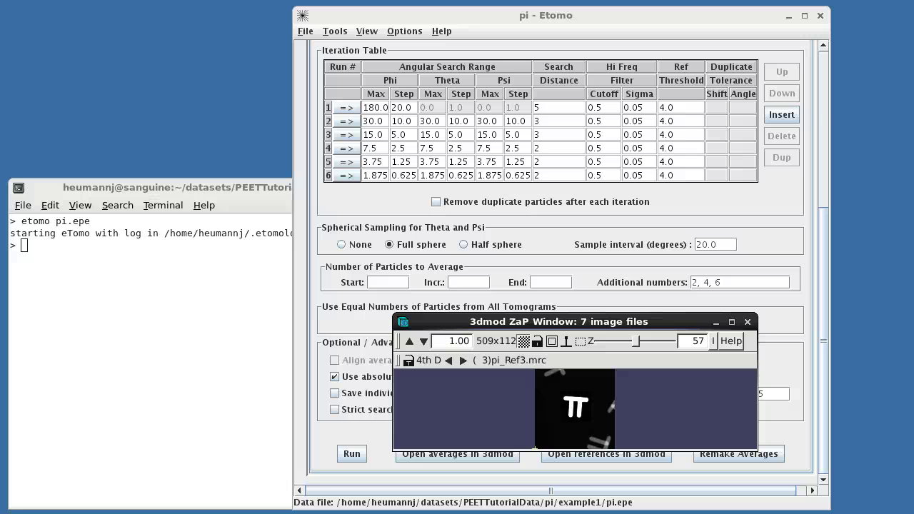
Close the example1 project and list the files in its folder, clearing the terminal when done.
left_click(820, 15)
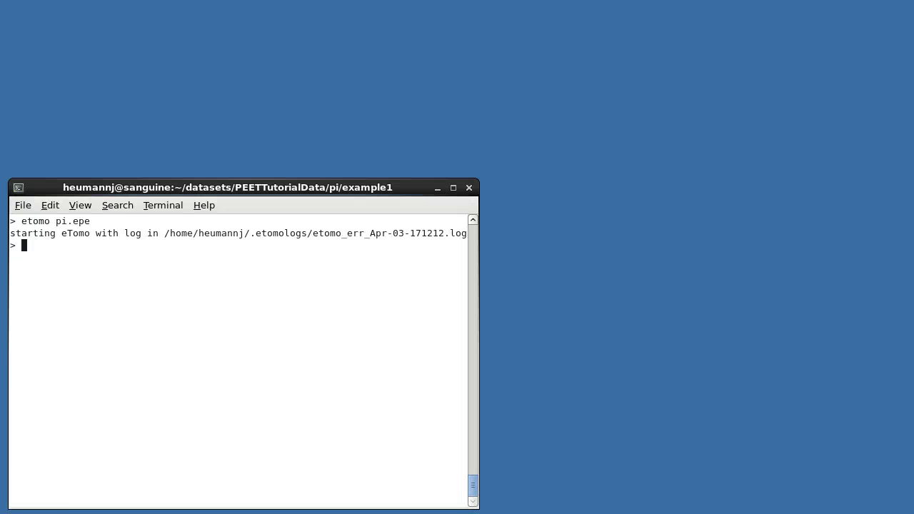
type("ls")
key("Return")
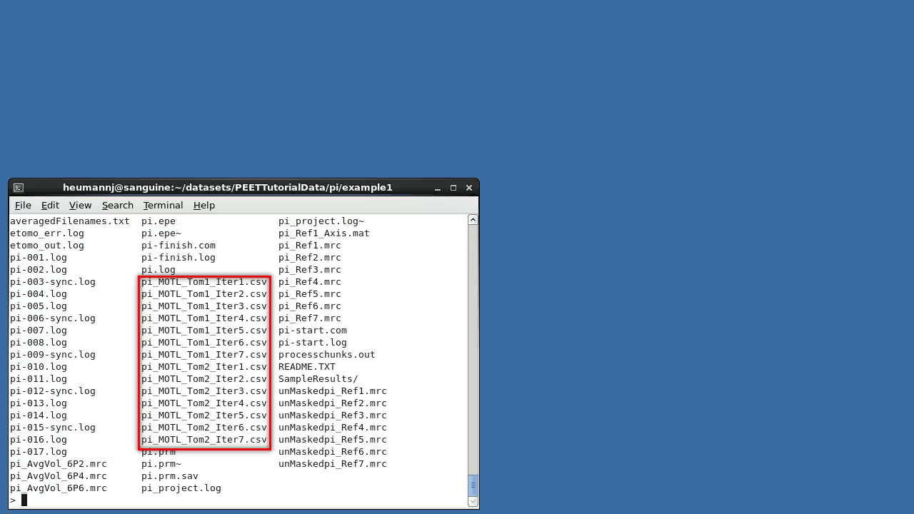
type("clear")
key("Return")
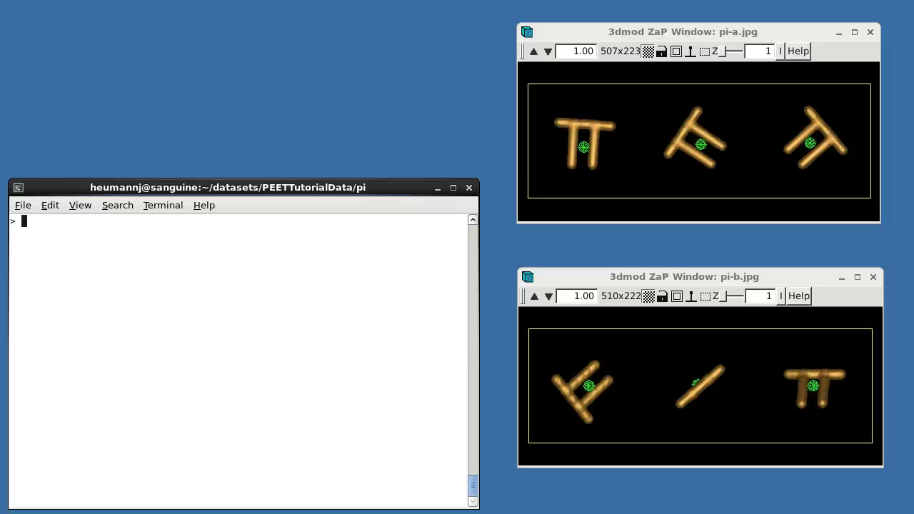
Change to the example2 directory in the terminal and list its files.
type("cd example2")
key("Return")
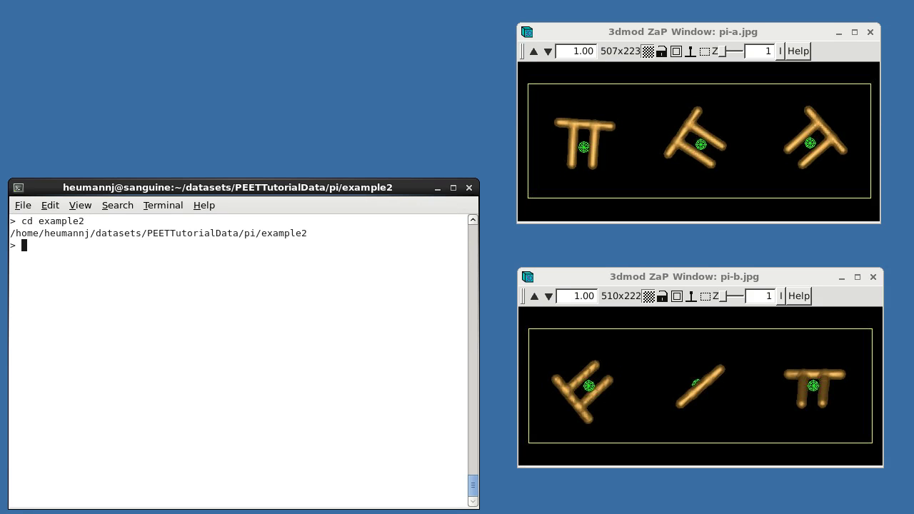
key("ctrl+l")
type("ls")
key("Return")
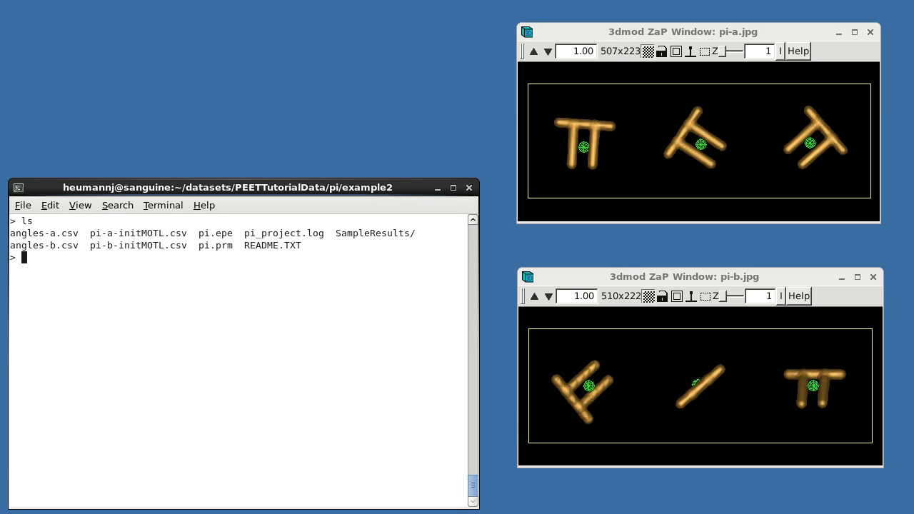
Display the contents of angles-a.csv and angles-b.csv in the terminal.
type("cat angles-a.csv")
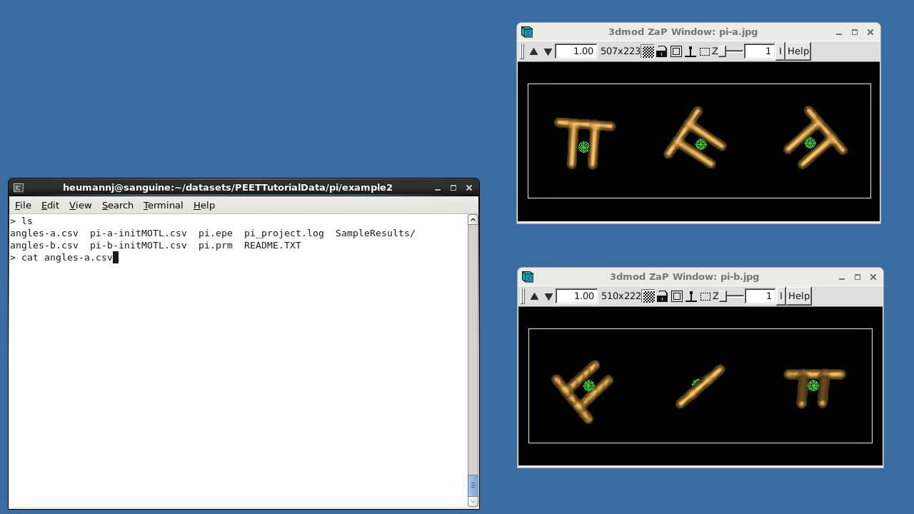
key("Return")
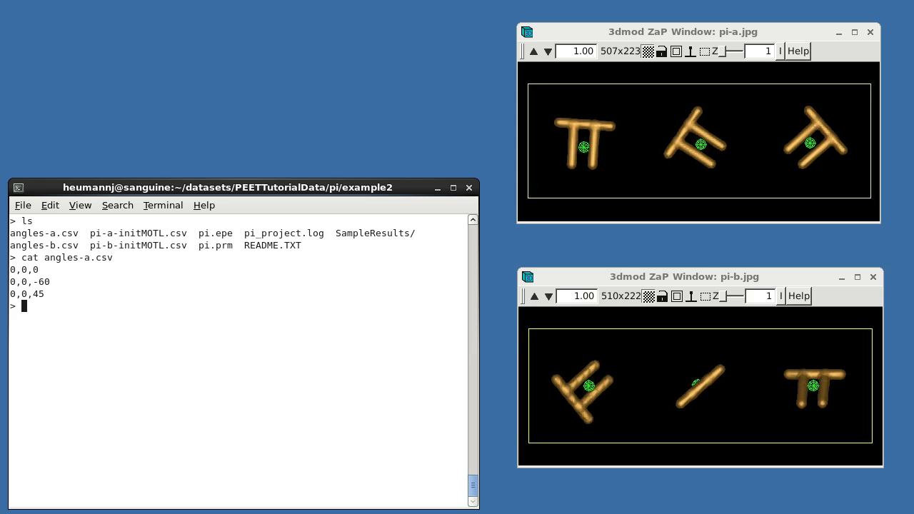
type("cat angles-b.csv")
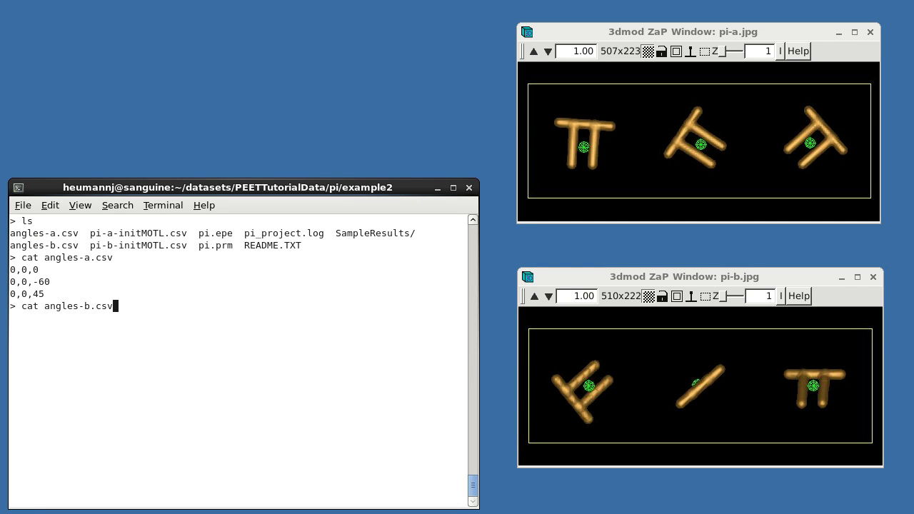
key("Return")
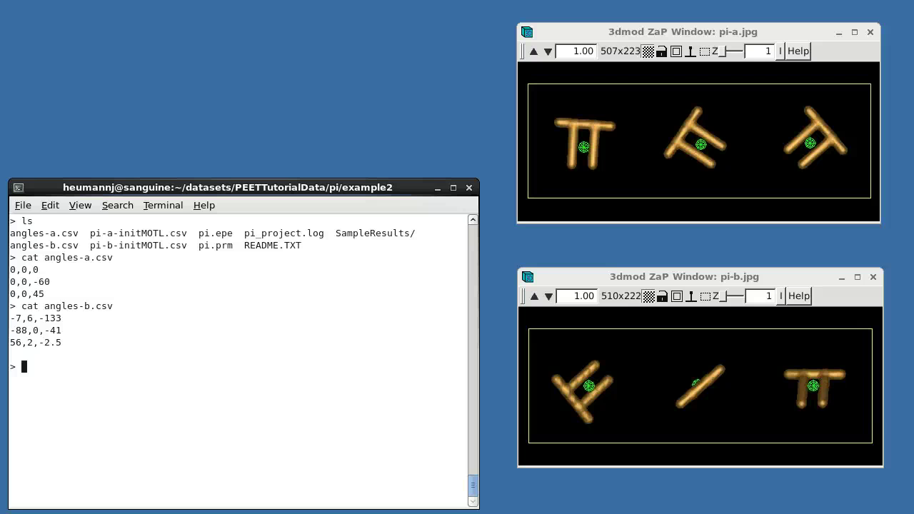
Read the slicer2MOTL manual page and convert angles-a.csv to pi-a-initMOTL.csv with slicer2MOTL.
type("man slicer2MOTL")
key("Return")
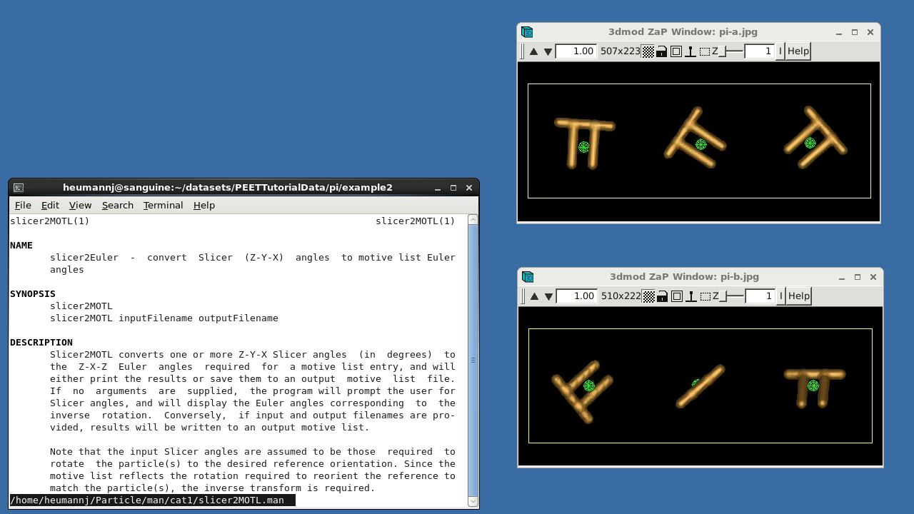
type("qslicer2MOTL angles-a.csv pi-a-init")
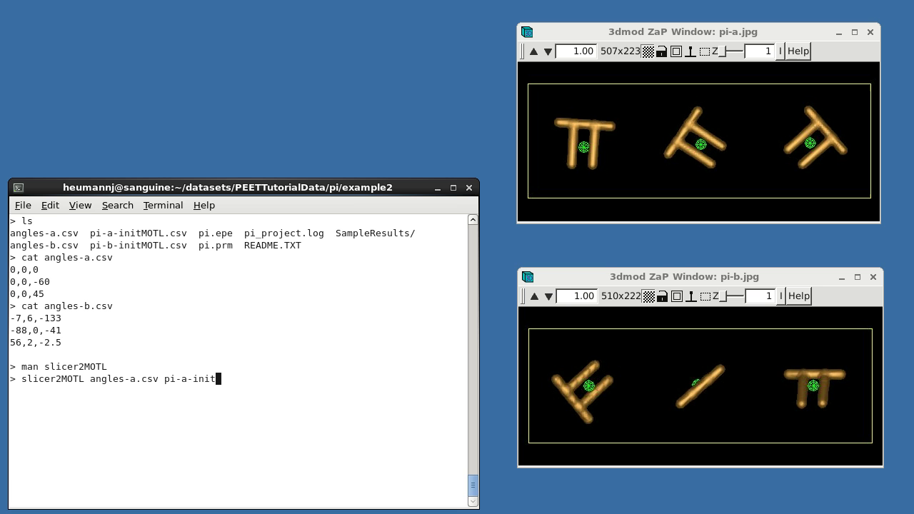
key("Tab")
key("Return")
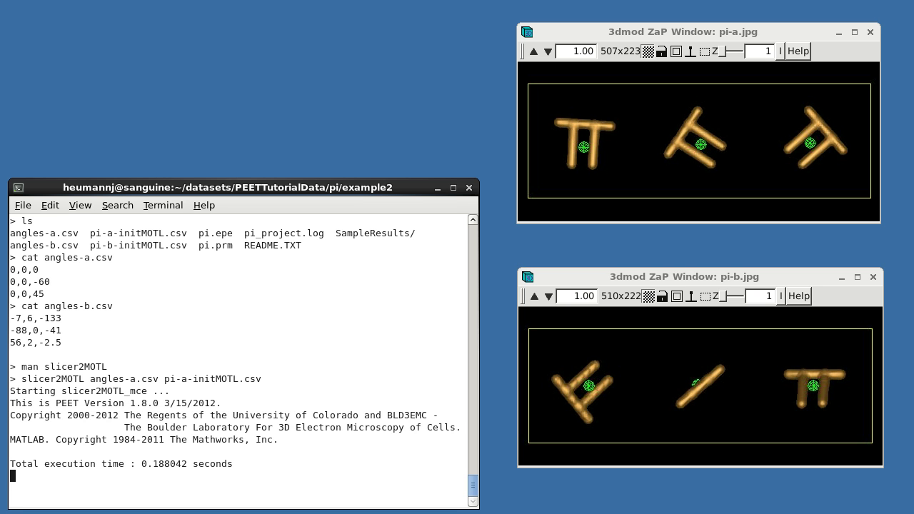
Convert angles-b.csv to pi-b-initMOTL.csv by reusing the previous slicer2MOTL command.
key("Up")
key("ctrl+a")
key("ctrl+Right")
key("ctrl+Right")
key("ctrl+Right")
key("BackSpace")
type("b")
key("ctrl+Right")
key("ctrl+Right")
key("ctrl+Right")
key("BackSpace")
type("b")
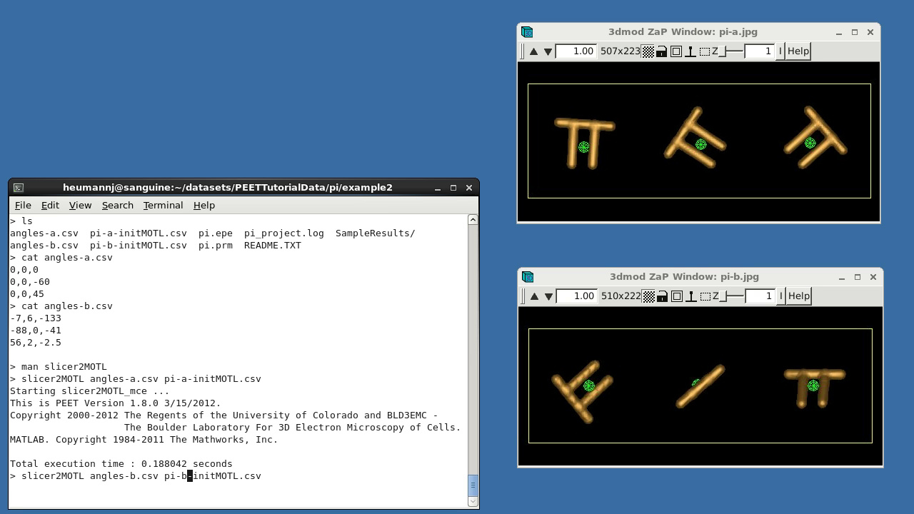
key("Return")
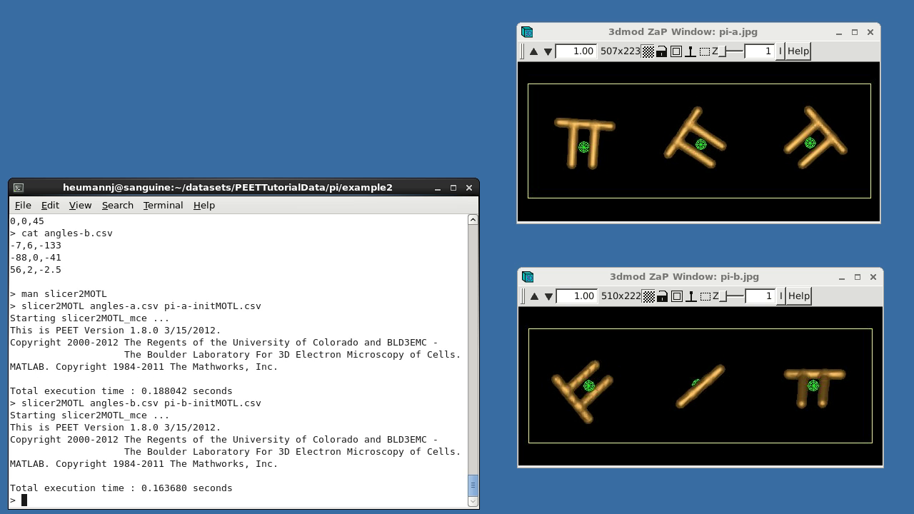
List the directory's files and display the contents of pi-a-initMOTL.csv.
type("ls")
key("Return")
type("cat pi-a-initMOTL.csv")
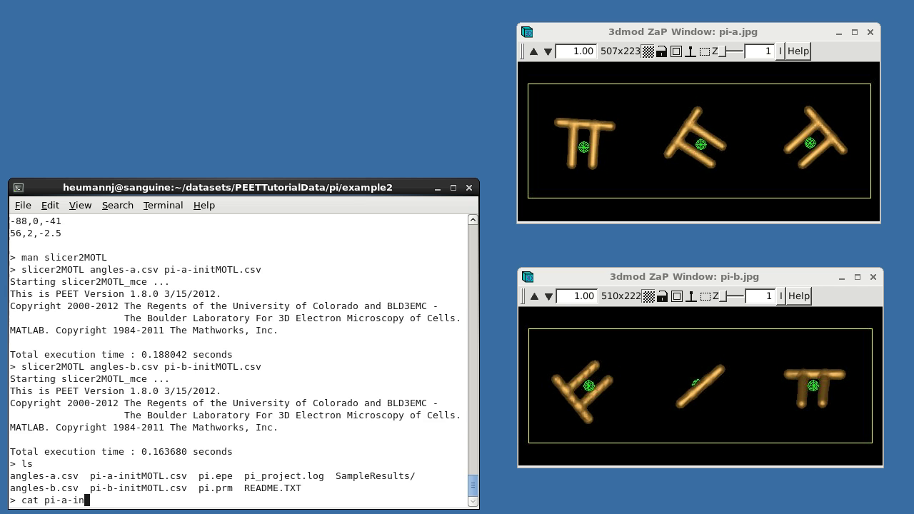
key("Return")
Display the contents of pi-b-initMOTL.csv by adapting the previous cat command.
key("Up")
key("Left")
key("Left")
key("Left")
key("Left")
key("Left")
key("Left")
key("Left")
key("Left")
key("Left")
key("Left")
key("Left")
key("Left")
key("Left")
key("Left")
key("Left")
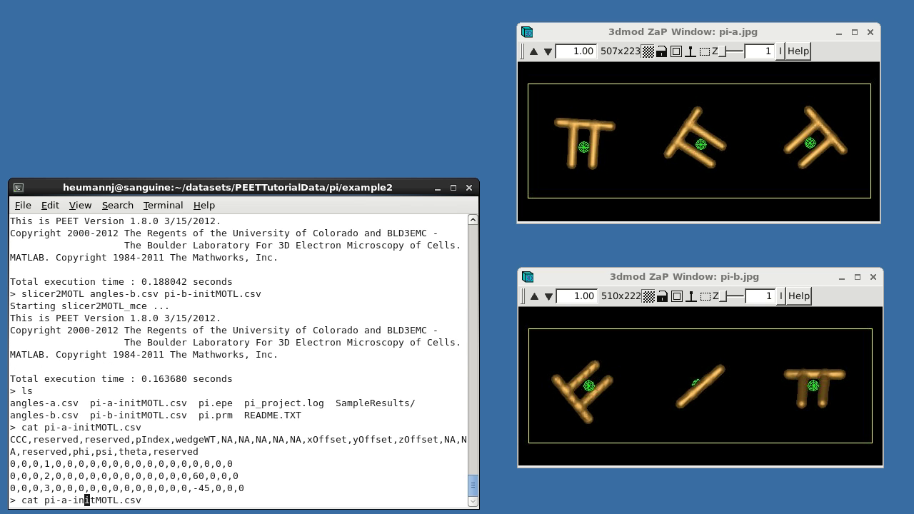
key("Delete")
type("b")
key("Return")
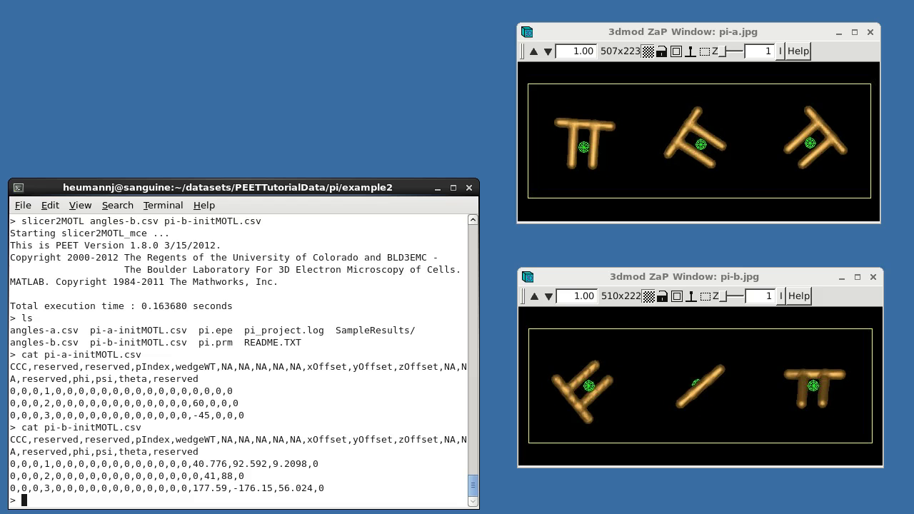
Close both 3dmod image windows and open the example2 project pi.epe in eTomo from the terminal.
left_click(872, 276)
left_click(869, 31)
type("etomo ")
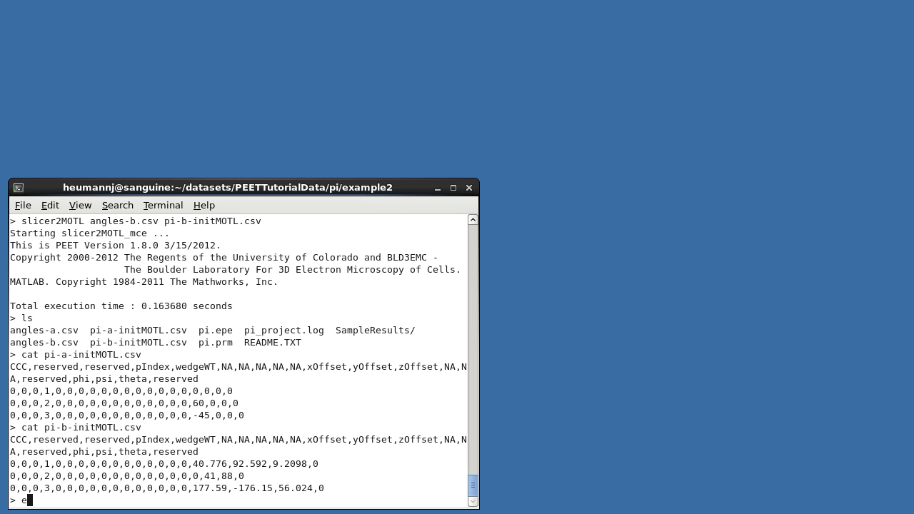
type("pi.epe")
key("Return")
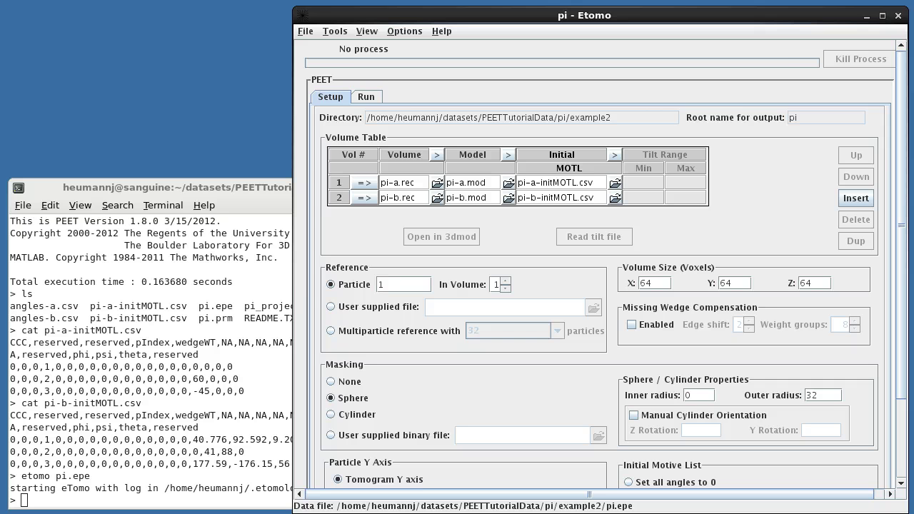
Review the initial motive list settings of the example2 project and bring up its run parameters.
left_click_drag(898, 367, 903, 455)
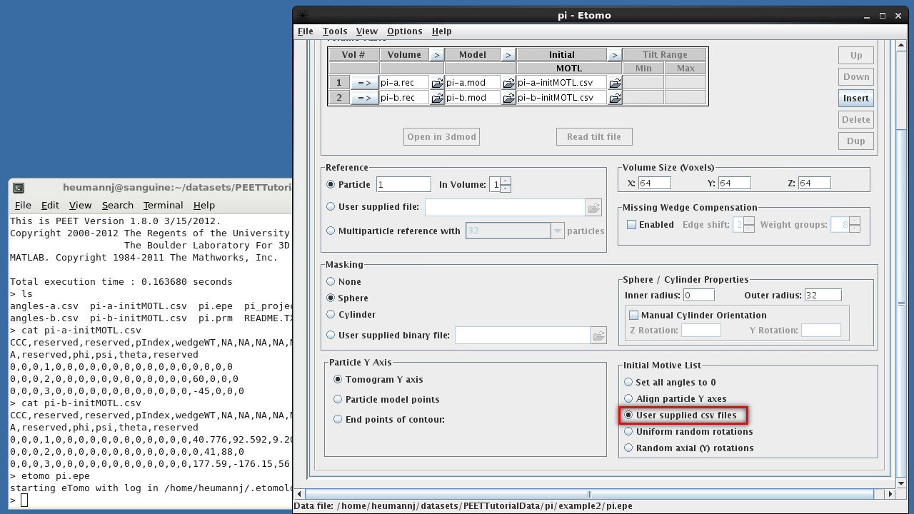
scroll(892, 387, "up", 3)
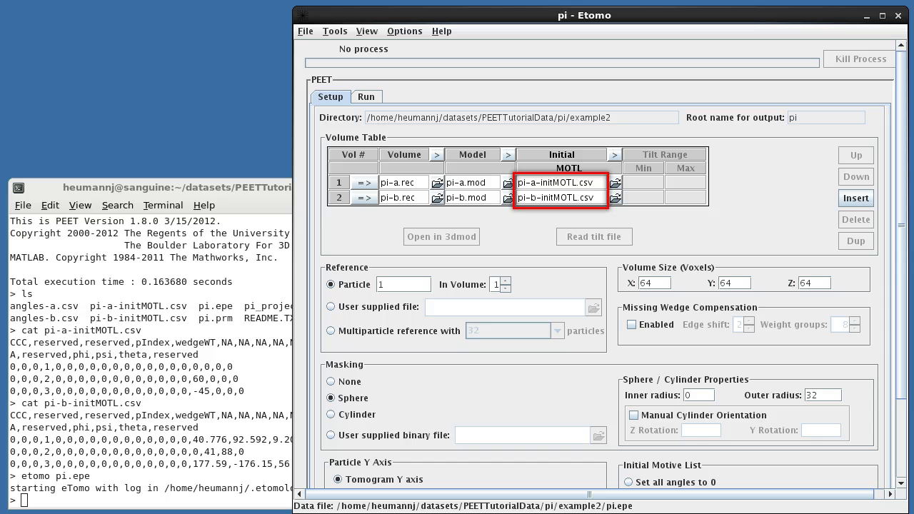
left_click(365, 97)
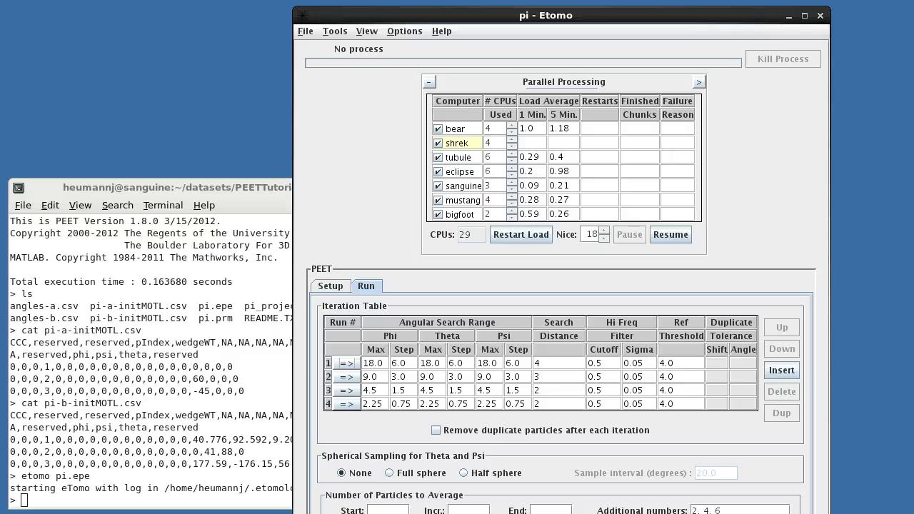